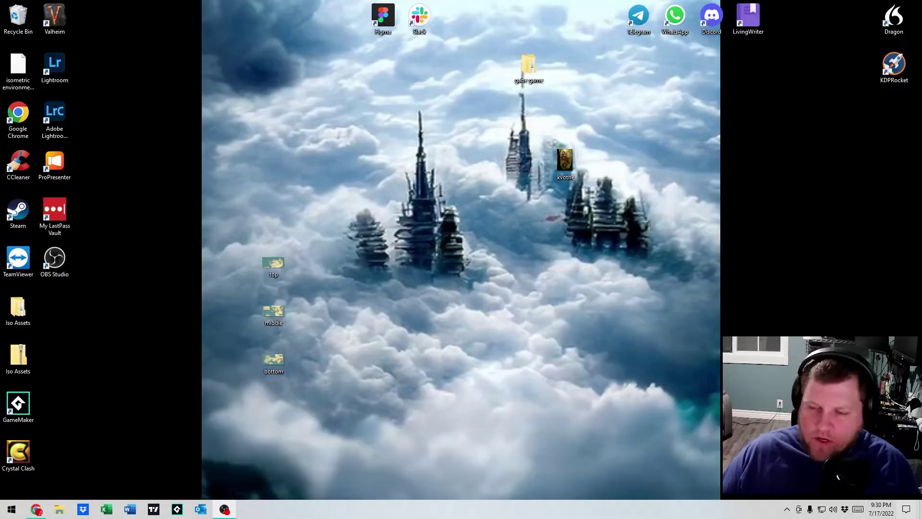
{"action": "left_click", "coordinate": [474, 278]}
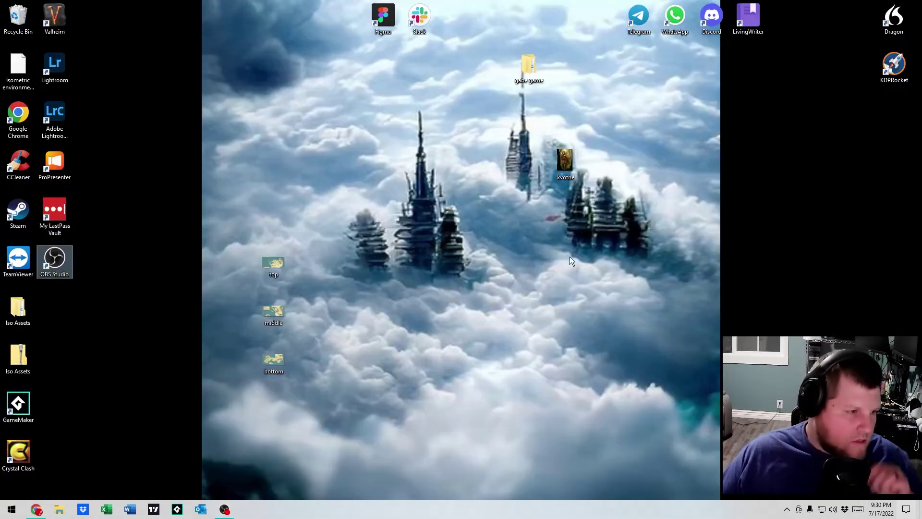
{"action": "left_click", "coordinate": [489, 189]}
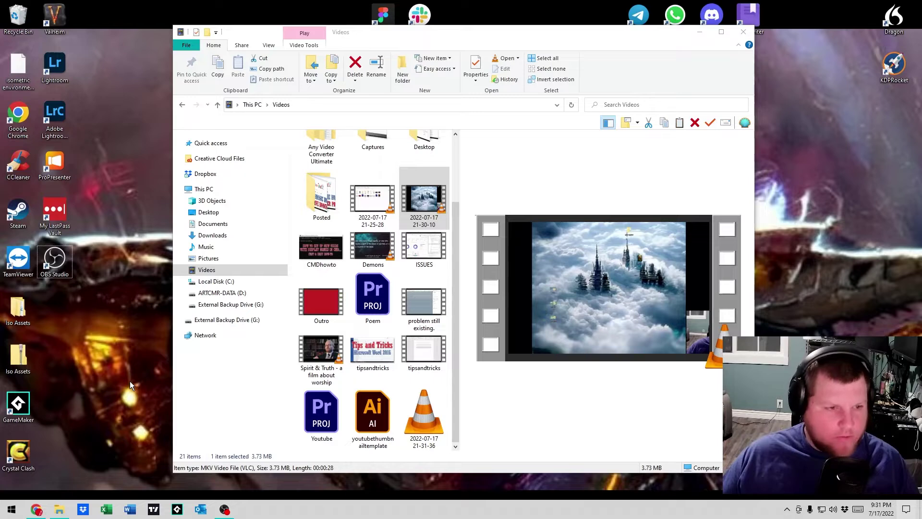
- Launch Adobe Audition
{"action": "left_click", "coordinate": [12, 509]}
{"action": "type", "text": "audition"}
{"action": "key", "text": "Return"}
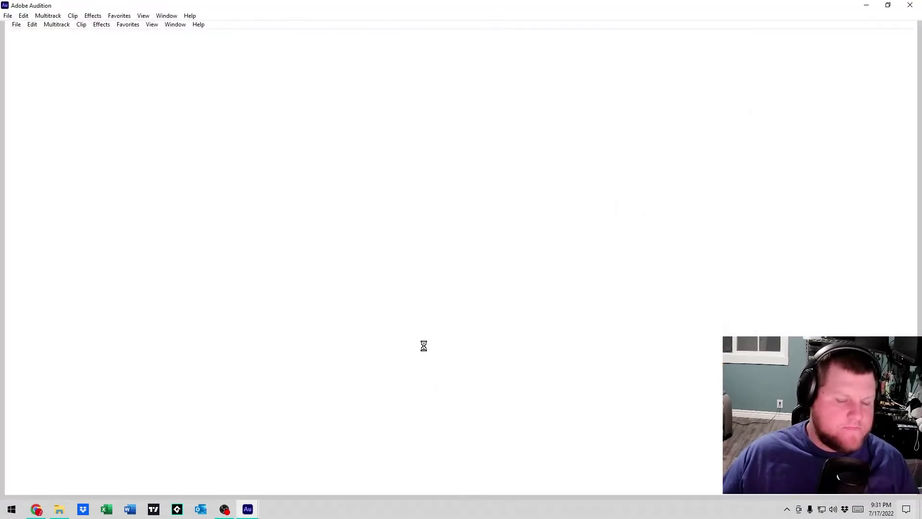
{"action": "left_click", "coordinate": [59, 509]}
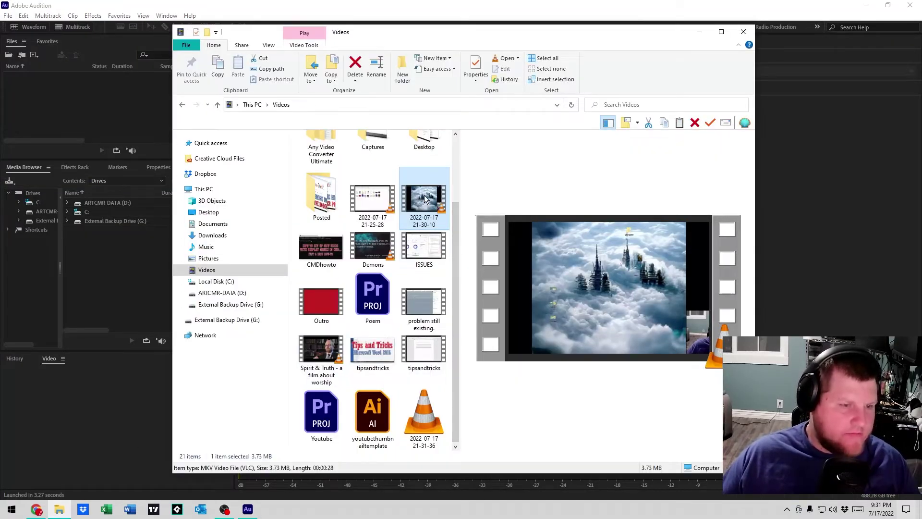
{"action": "left_click_drag", "start_coordinate": [425, 199], "coordinate": [71, 119]}
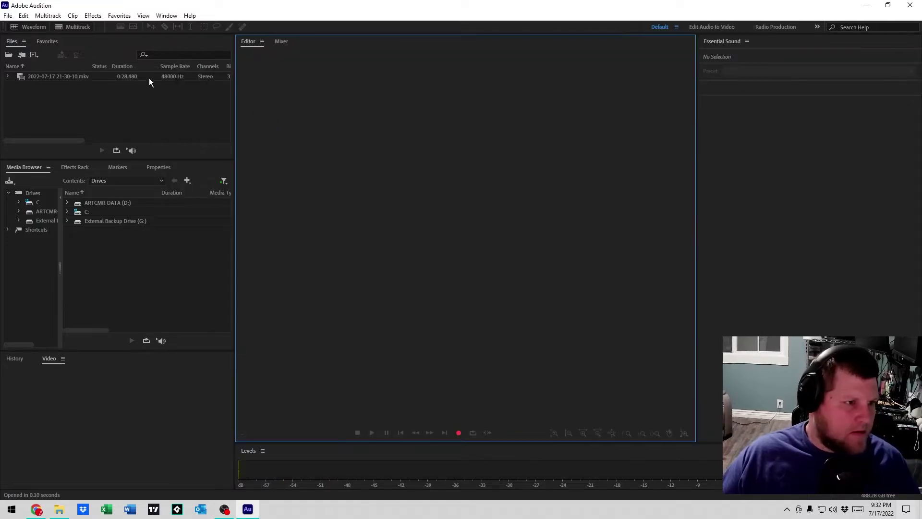
{"action": "left_click", "coordinate": [149, 78]}
{"action": "double_click", "coordinate": [148, 78]}
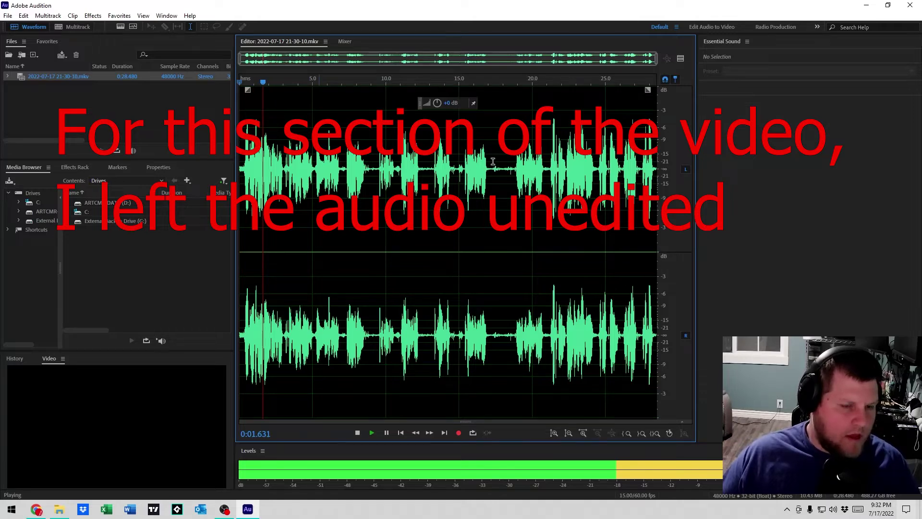
- Listen to the unedited recording around the quiet gap at 17 s and again from about 12 s to judge the background noise
{"action": "left_click", "coordinate": [490, 87]}
{"action": "key", "text": "space"}
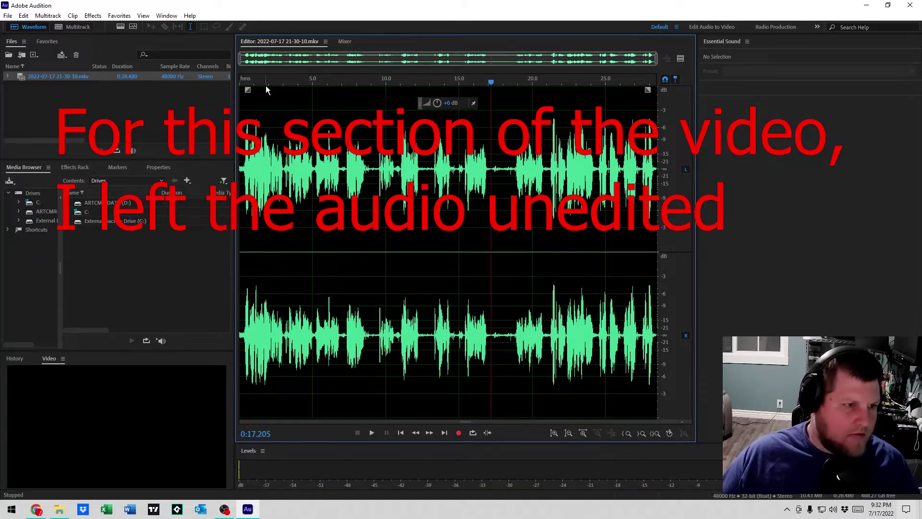
{"action": "left_click", "coordinate": [457, 432]}
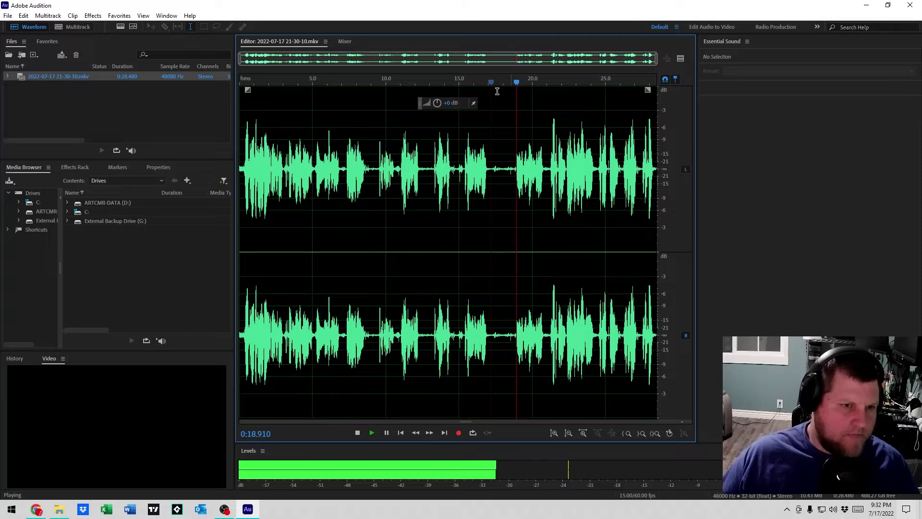
{"action": "key", "text": "space"}
{"action": "key", "text": "space"}
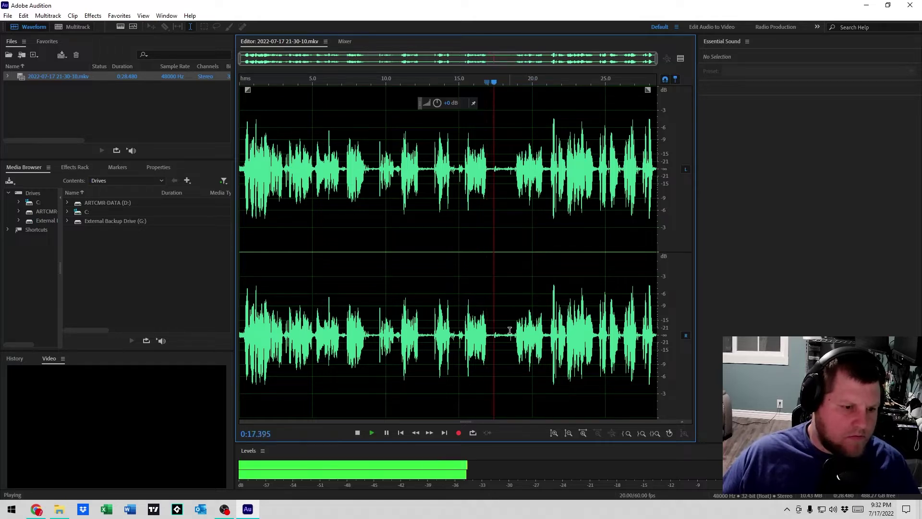
{"action": "key", "text": "space"}
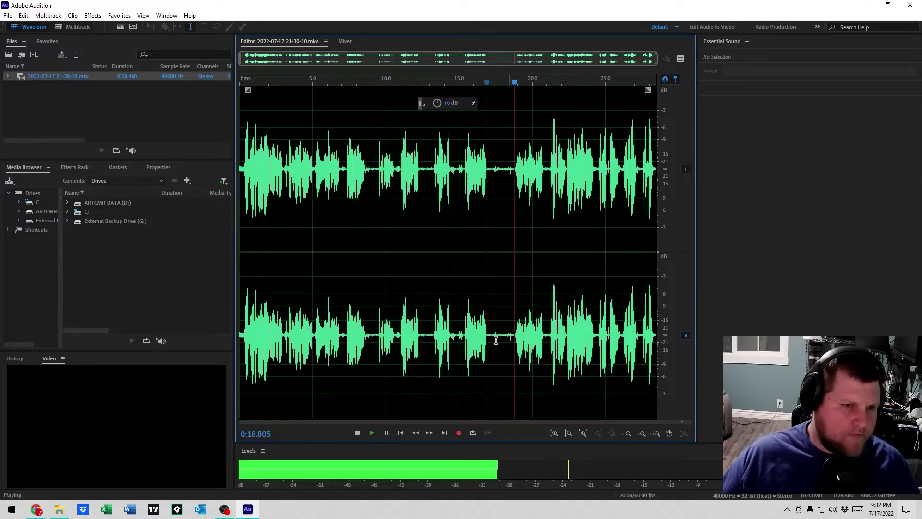
{"action": "left_click_drag", "start_coordinate": [415, 83], "coordinate": [420, 85]}
{"action": "key", "text": "space"}
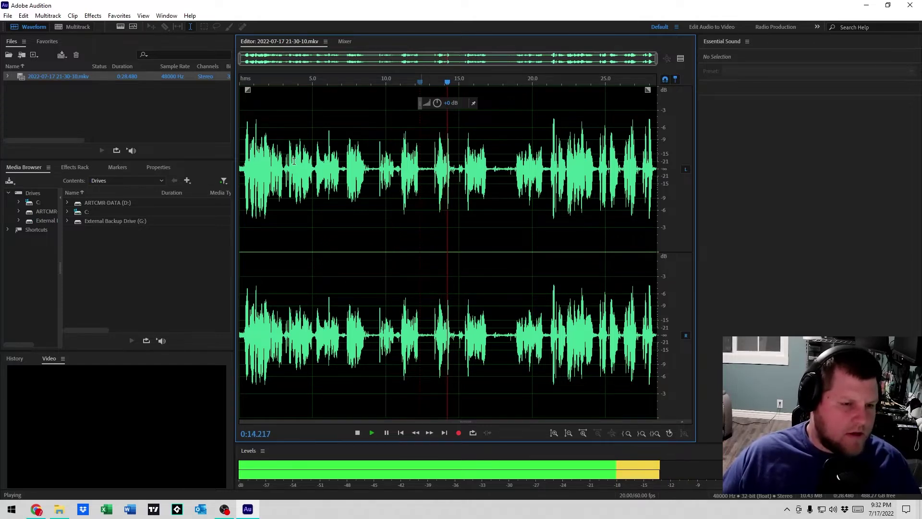
{"action": "key", "text": "space"}
- Select the quiet gap from about 17.0 to 18.8 s and play it to hear the background noise
{"action": "double_click", "coordinate": [463, 202]}
{"action": "left_click", "coordinate": [483, 168]}
{"action": "left_click", "coordinate": [500, 185]}
{"action": "left_click", "coordinate": [490, 128]}
{"action": "left_click_drag", "start_coordinate": [488, 128], "coordinate": [515, 127]}
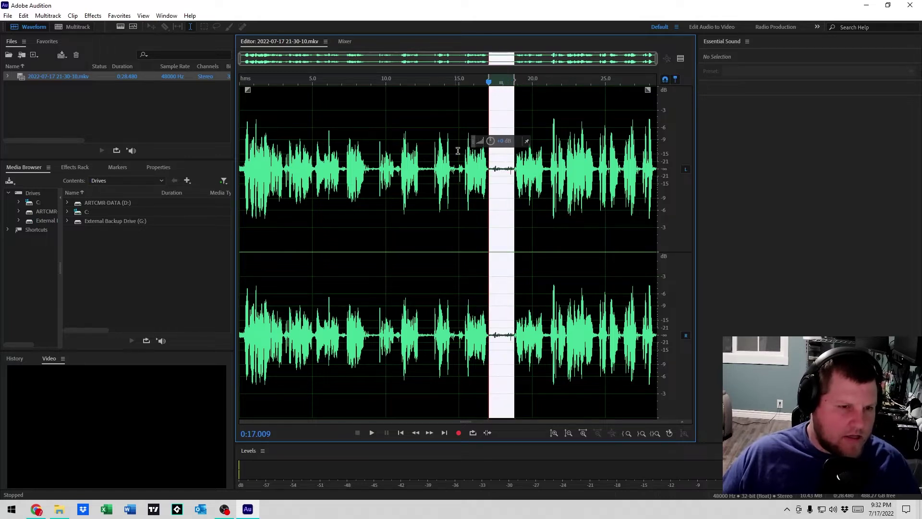
{"action": "key", "text": "space"}
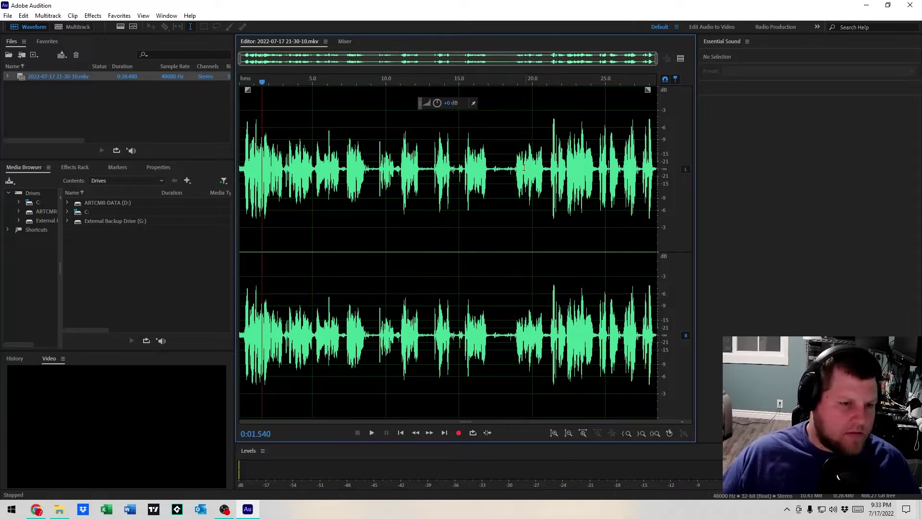
- Apply Adaptive Noise Reduction with the (Default) preset to the entire recording and dismiss the notice about saving video audio
{"action": "left_click", "coordinate": [465, 176]}
{"action": "key", "text": "ctrl+a"}
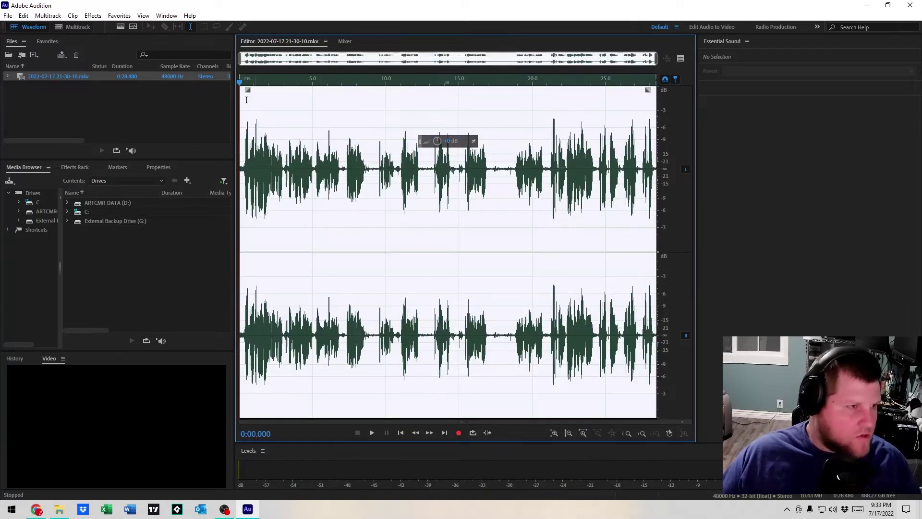
{"action": "left_click", "coordinate": [119, 16]}
{"action": "mouse_move", "coordinate": [97, 18]}
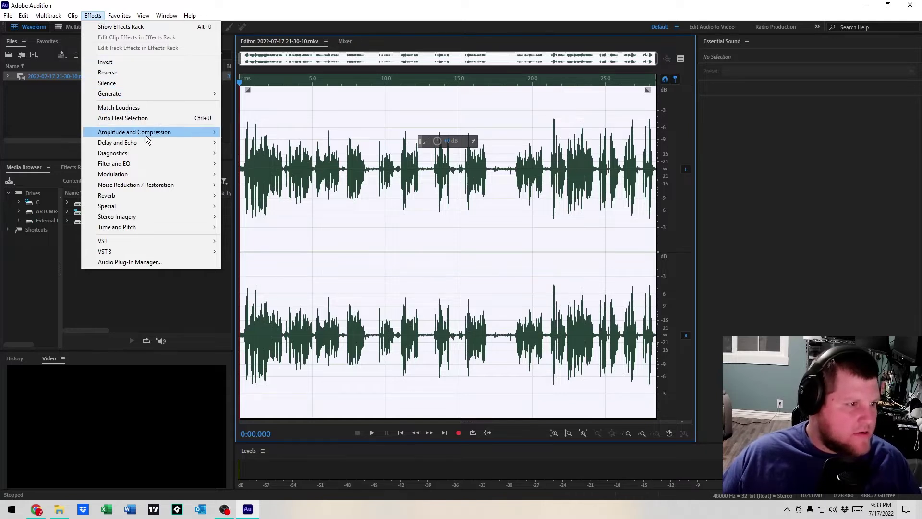
{"action": "mouse_move", "coordinate": [165, 184]}
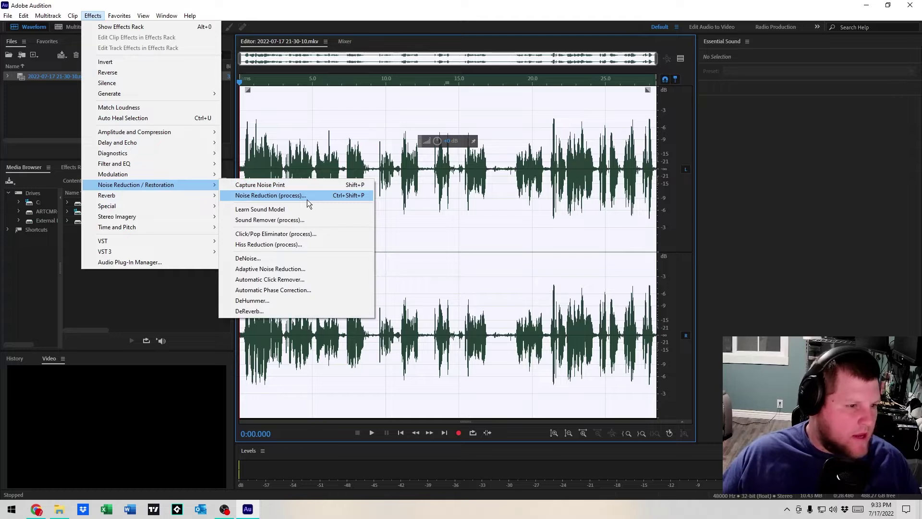
{"action": "left_click", "coordinate": [304, 269]}
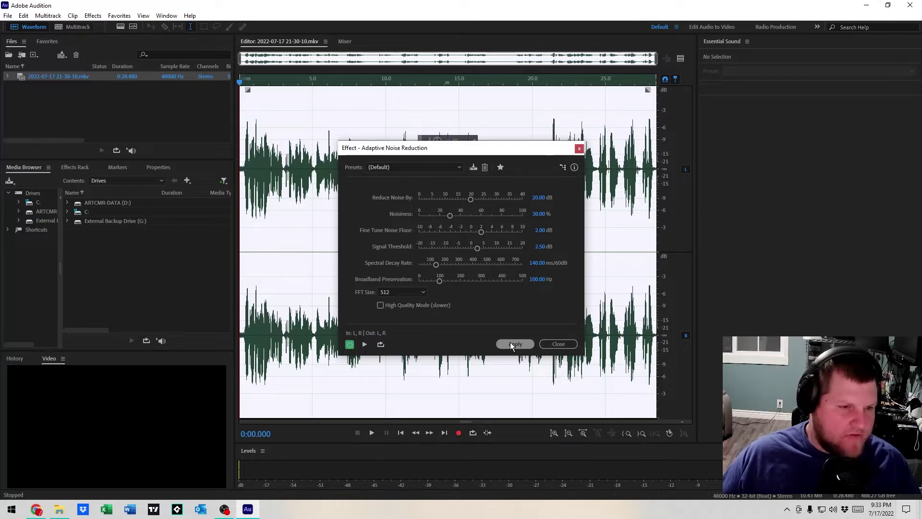
{"action": "left_click_drag", "start_coordinate": [476, 154], "coordinate": [491, 194]}
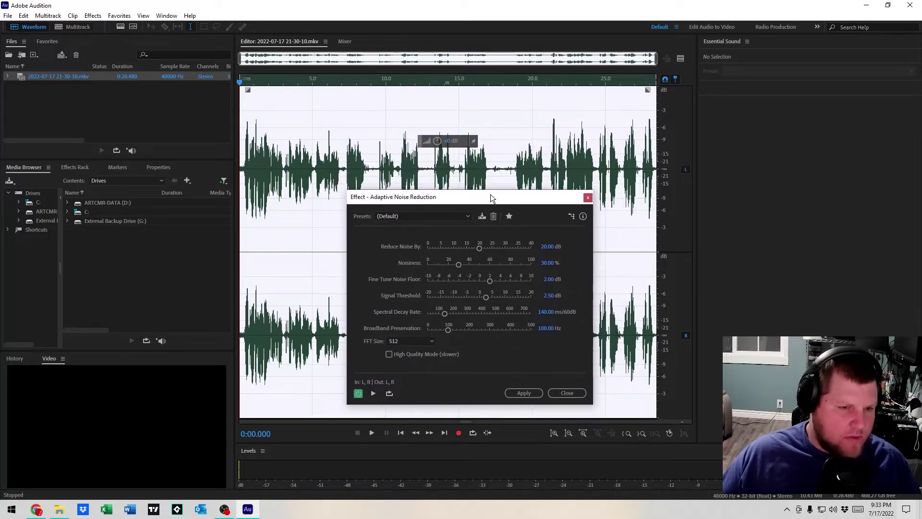
{"action": "left_click", "coordinate": [523, 393]}
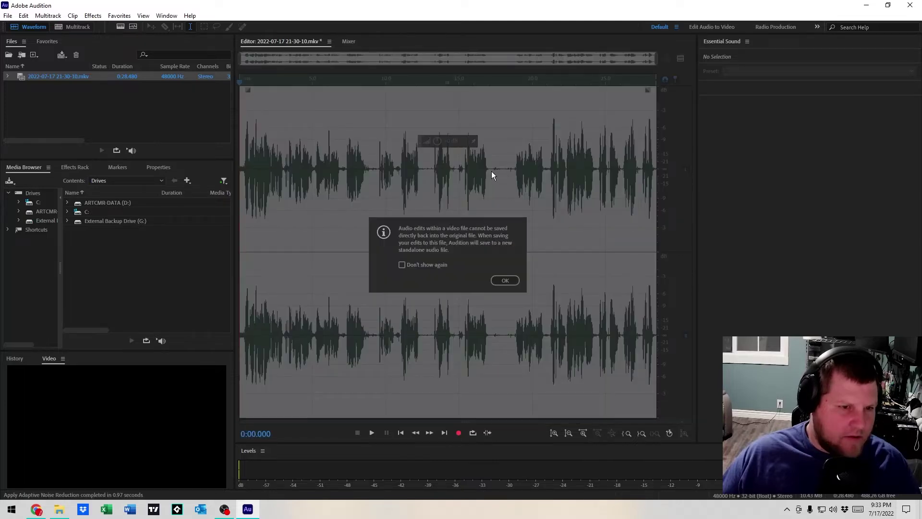
{"action": "left_click", "coordinate": [504, 280]}
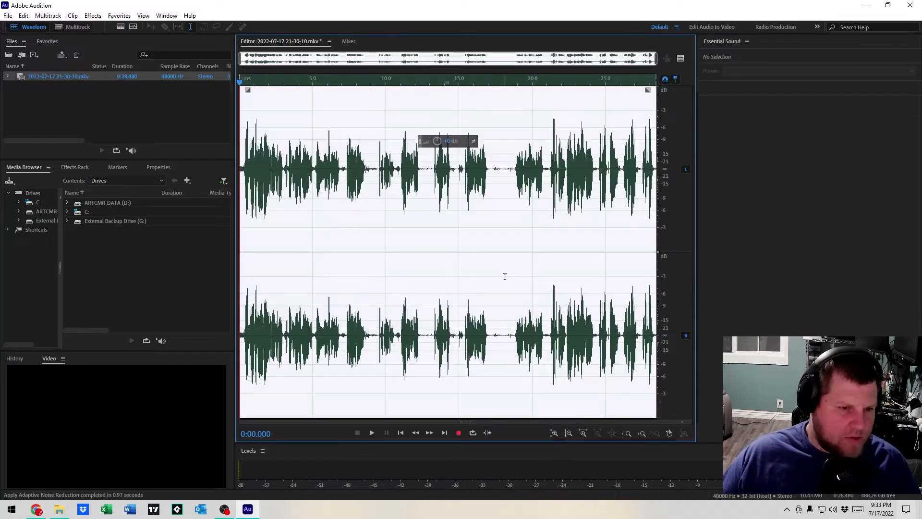
- Play back the noise-reduced recording from about 12 s and from the beginning to check the remaining noise
{"action": "left_click", "coordinate": [248, 169]}
{"action": "left_click", "coordinate": [245, 169]}
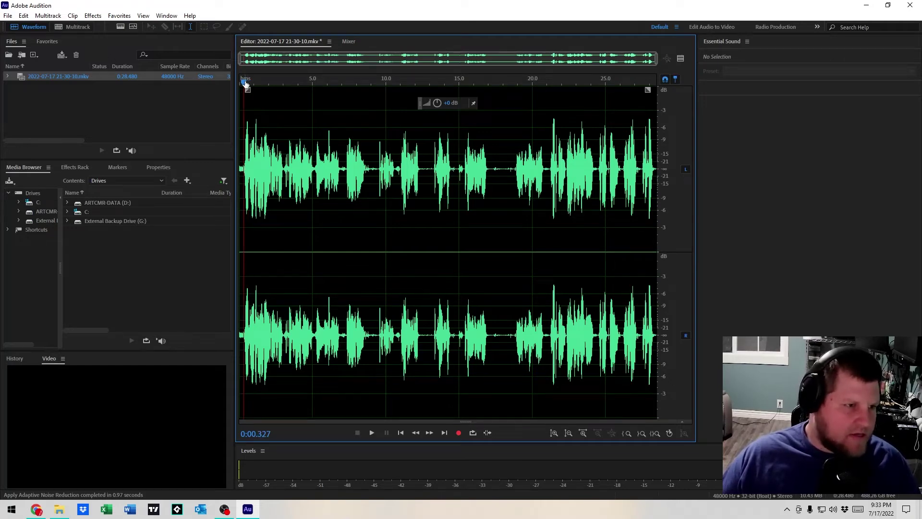
{"action": "left_click_drag", "start_coordinate": [245, 84], "coordinate": [247, 84]}
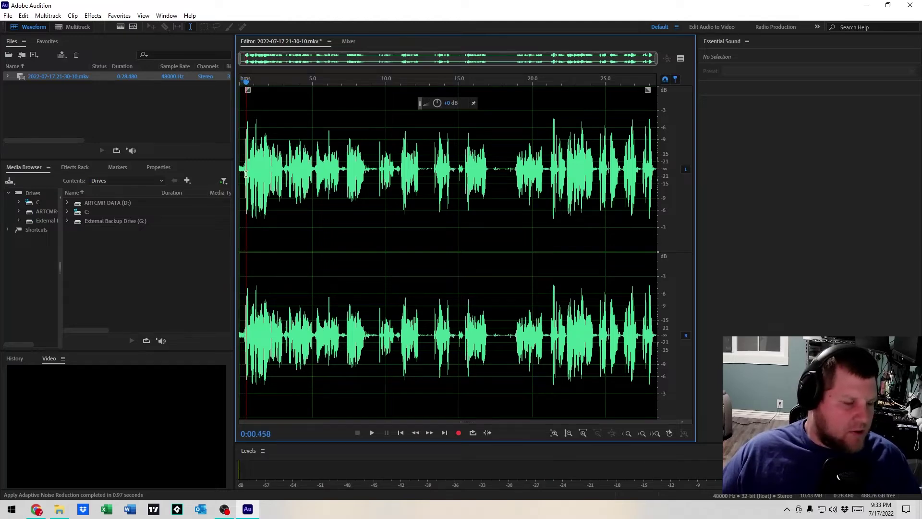
{"action": "left_click", "coordinate": [283, 178]}
{"action": "left_click_drag", "start_coordinate": [282, 83], "coordinate": [243, 86]}
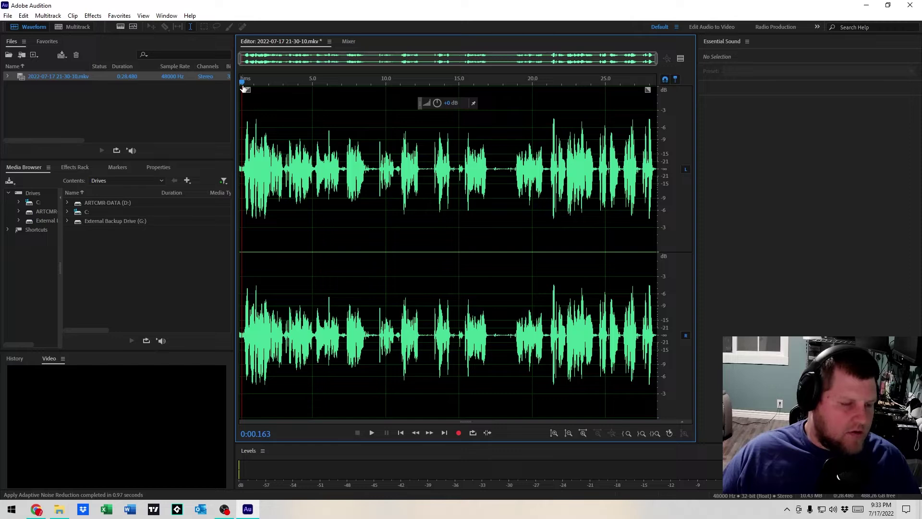
{"action": "left_click", "coordinate": [421, 167]}
{"action": "left_click", "coordinate": [420, 163]}
{"action": "left_click", "coordinate": [416, 161]}
{"action": "left_click", "coordinate": [420, 161]}
{"action": "key", "text": "space"}
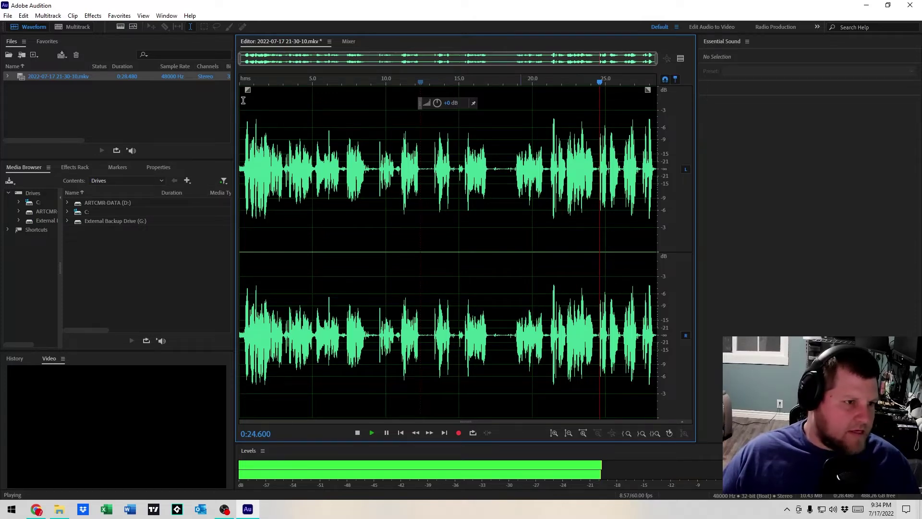
{"action": "key", "text": "space"}
{"action": "key", "text": "Home"}
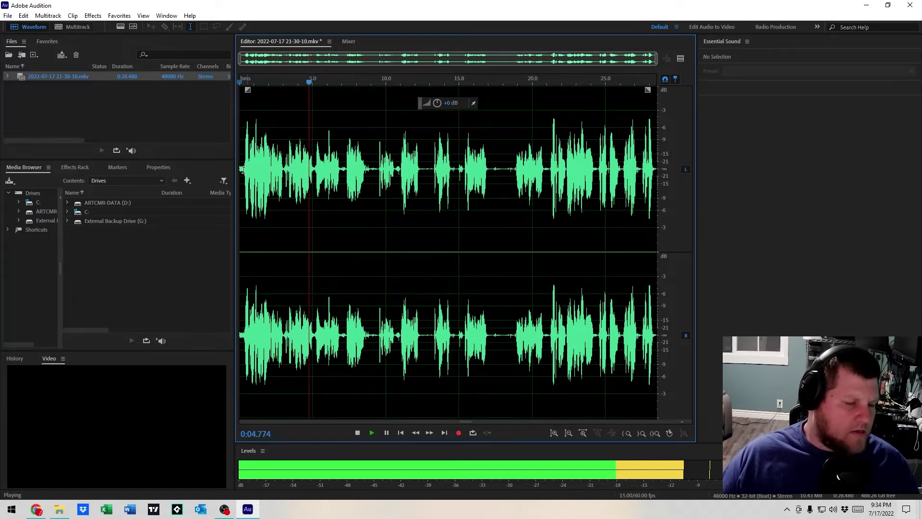
- Select the first 0.38 s before the speech starts and lower its volume to near silence
{"action": "key", "text": "space"}
{"action": "scroll", "coordinate": [251, 174], "scroll_direction": "up", "scroll_amount": 10}
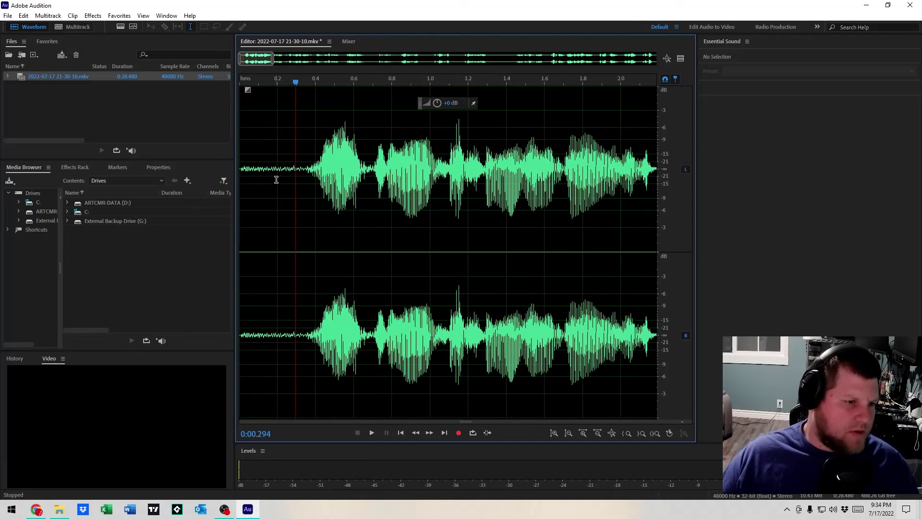
{"action": "scroll", "coordinate": [450, 220], "scroll_direction": "down", "scroll_amount": 4}
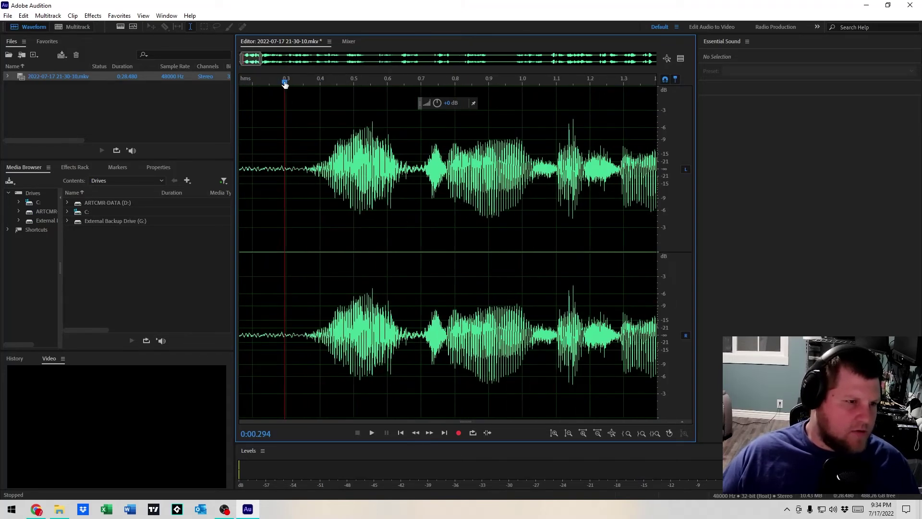
{"action": "left_click_drag", "start_coordinate": [286, 84], "coordinate": [202, 85]}
{"action": "left_click", "coordinate": [368, 166], "text": "shift"}
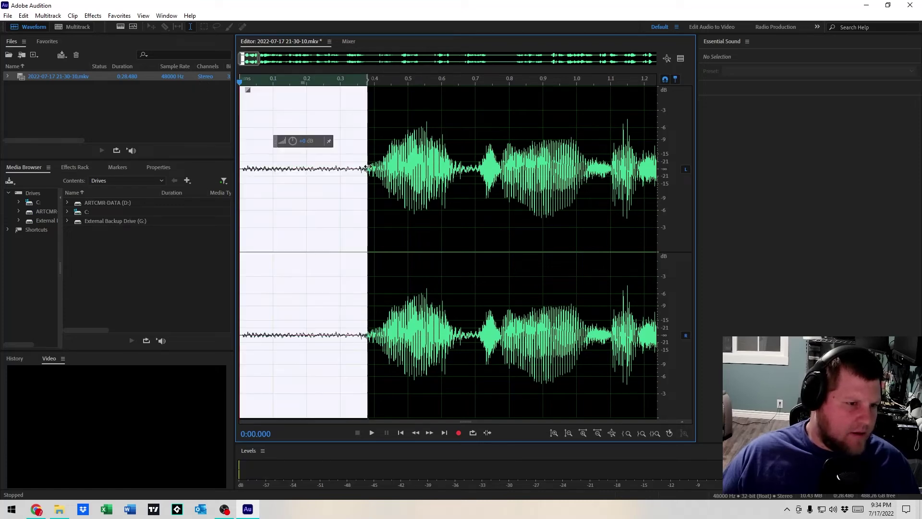
{"action": "left_click_drag", "start_coordinate": [301, 139], "coordinate": [294, 163]}
{"action": "left_click", "coordinate": [299, 190]}
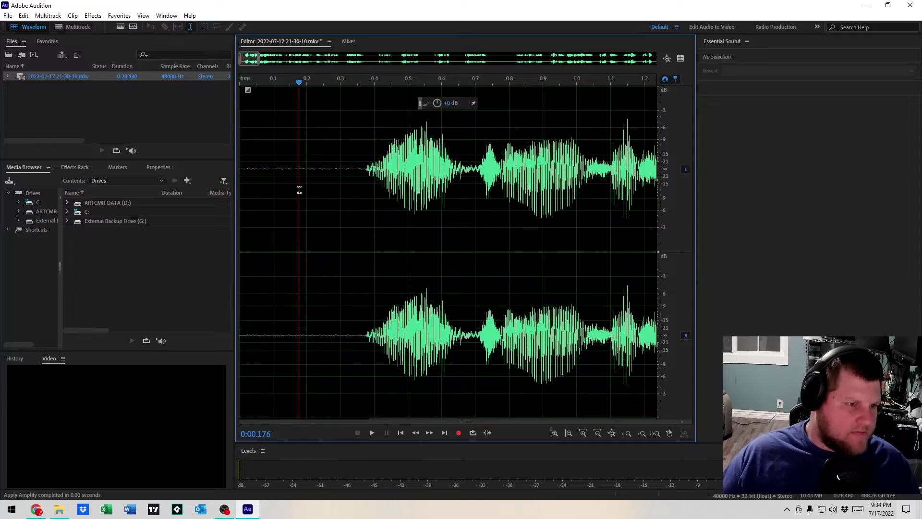
- Play the recording from the start and replay the passage just after 13 s to locate unwanted noises between words
{"action": "left_click", "coordinate": [240, 108]}
{"action": "key", "text": "space"}
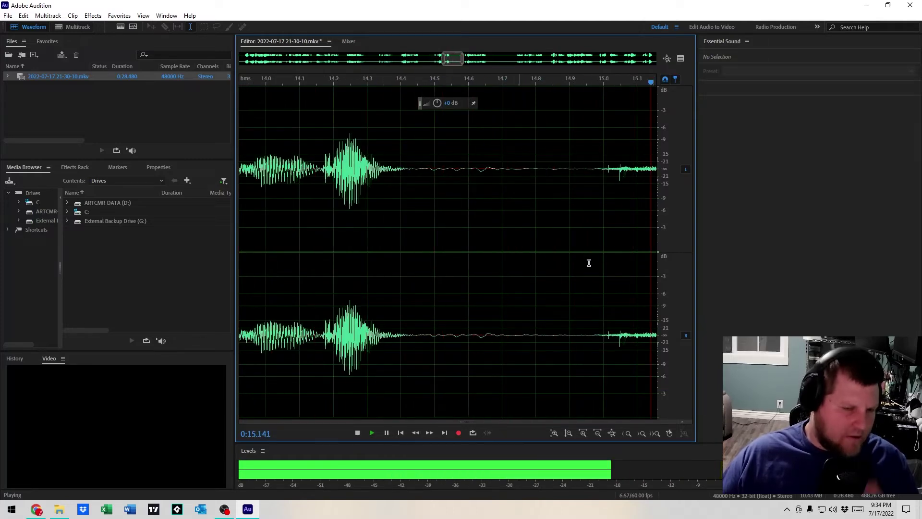
{"action": "scroll", "coordinate": [554, 243], "scroll_direction": "down", "scroll_amount": 1}
{"action": "key", "text": "space"}
{"action": "left_click_drag", "start_coordinate": [451, 62], "coordinate": [423, 61]}
{"action": "left_click", "coordinate": [508, 166]}
{"action": "key", "text": "space"}
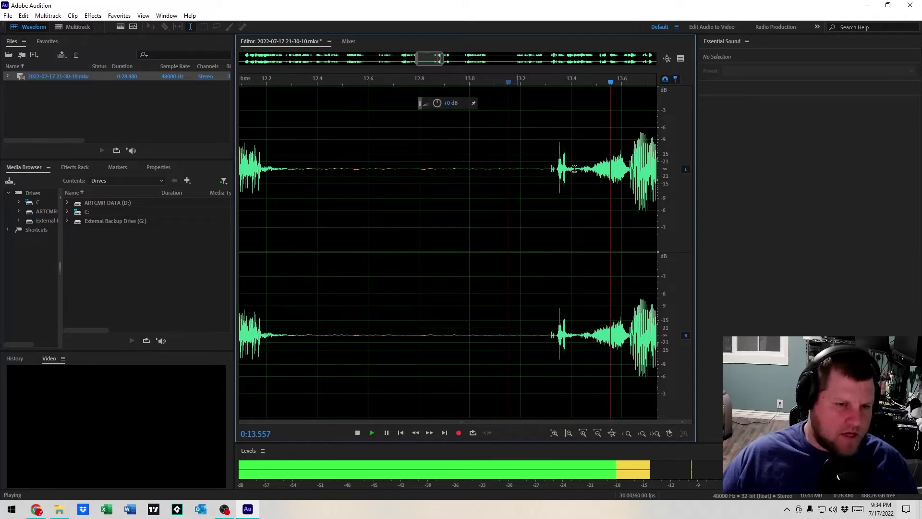
{"action": "key", "text": "space"}
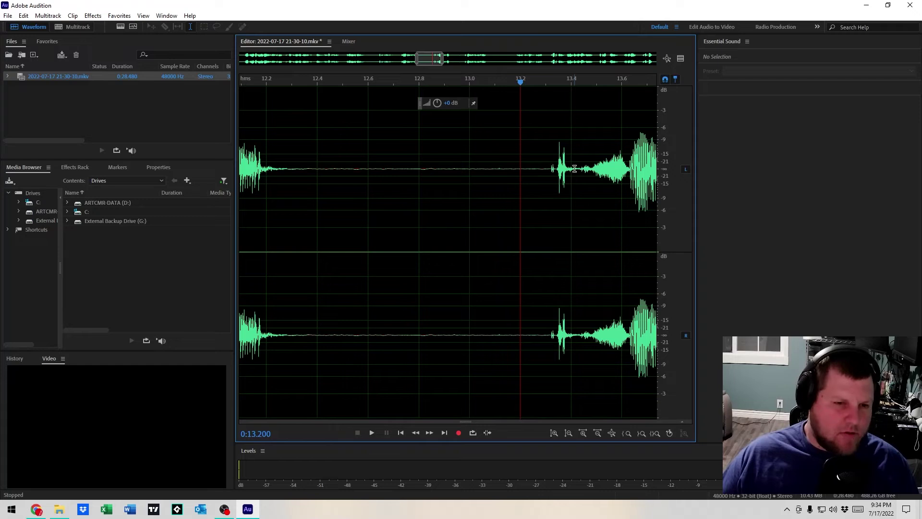
- Select the noise from about 13.27 to 13.43 s and reduce its volume by 50 dB
{"action": "left_click", "coordinate": [538, 165]}
{"action": "left_click_drag", "start_coordinate": [538, 165], "coordinate": [579, 166]}
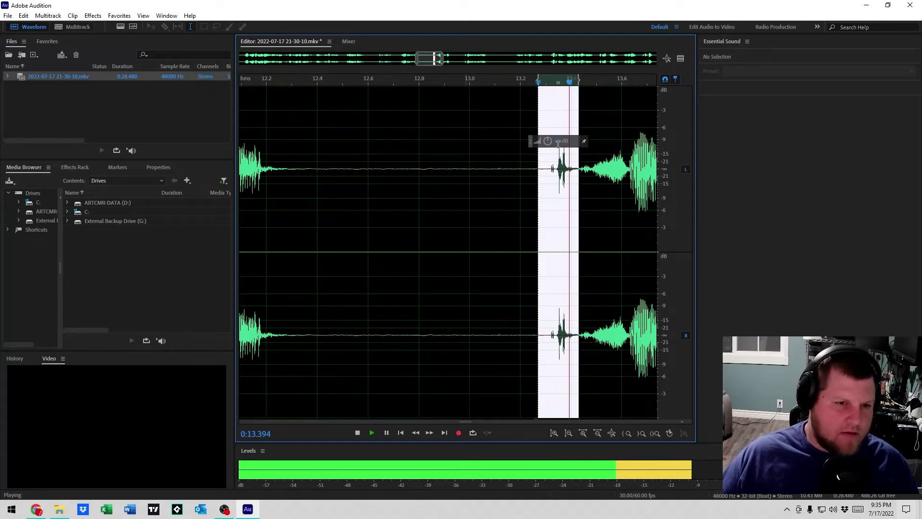
{"action": "left_click", "coordinate": [560, 142]}
{"action": "type", "text": "-50"}
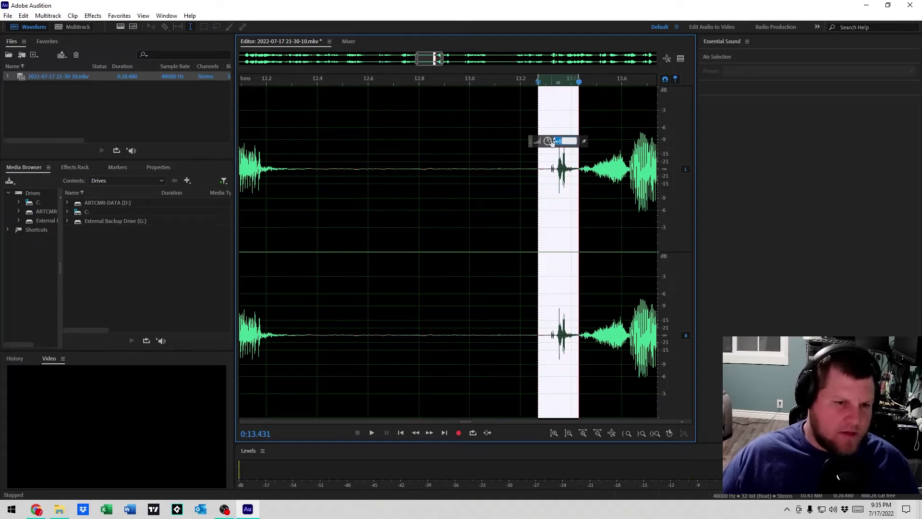
{"action": "key", "text": "Return"}
- Play back the audio around the reduced noise and the following pause to check for further noises
{"action": "left_click", "coordinate": [479, 164]}
{"action": "left_click", "coordinate": [351, 162]}
{"action": "key", "text": "space"}
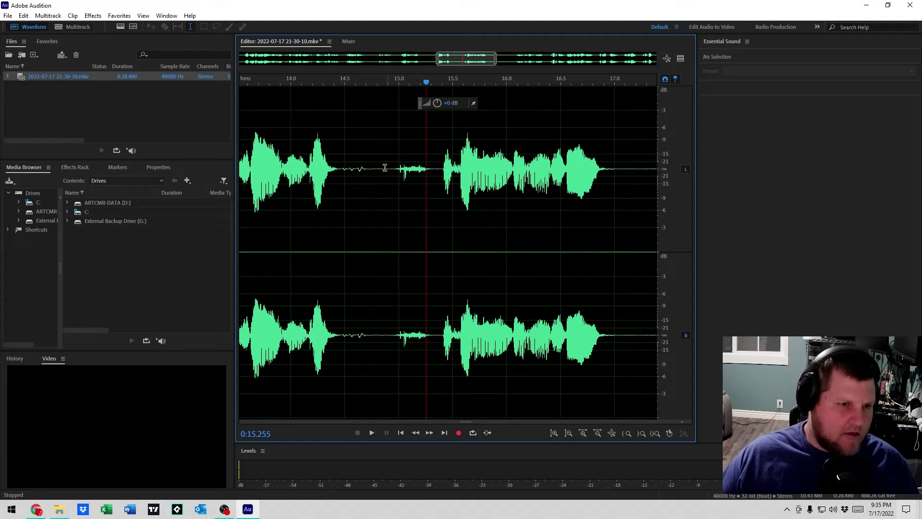
- Select the noise from about 14.92 to 15.32 s, between the two spoken passages, and lower its volume to near silence
{"action": "left_click_drag", "start_coordinate": [390, 168], "coordinate": [434, 183]}
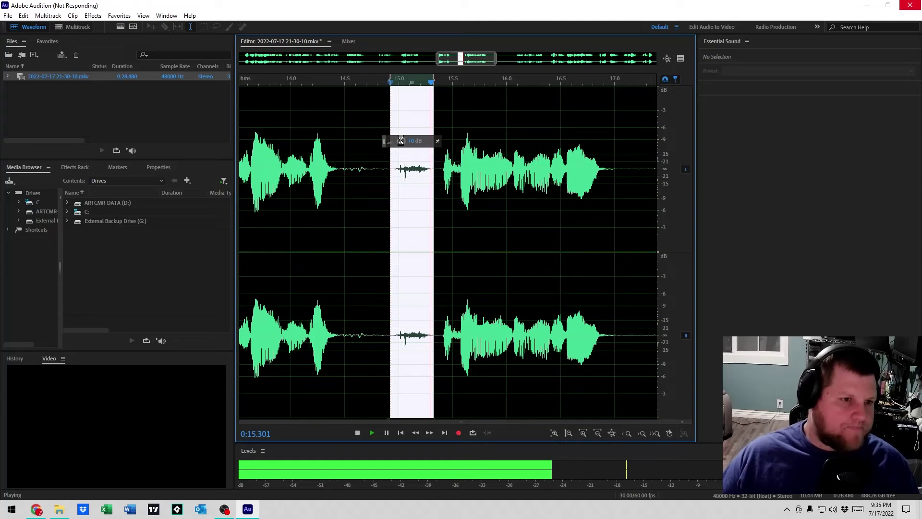
{"action": "left_click_drag", "start_coordinate": [401, 142], "coordinate": [183, 145]}
{"action": "left_click", "coordinate": [380, 224]}
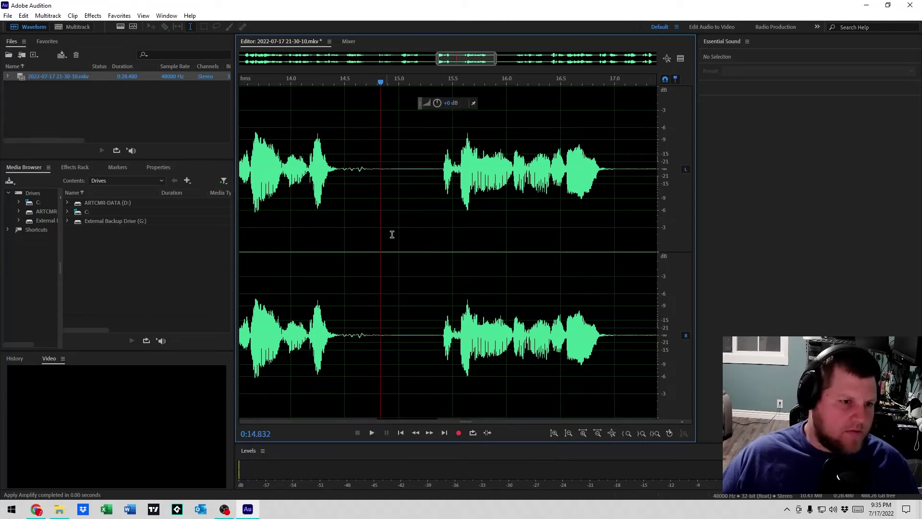
- Play the entire recording from just before the first words to check the cleaned-up audio
{"action": "scroll", "coordinate": [539, 270], "scroll_direction": "down", "scroll_amount": 6}
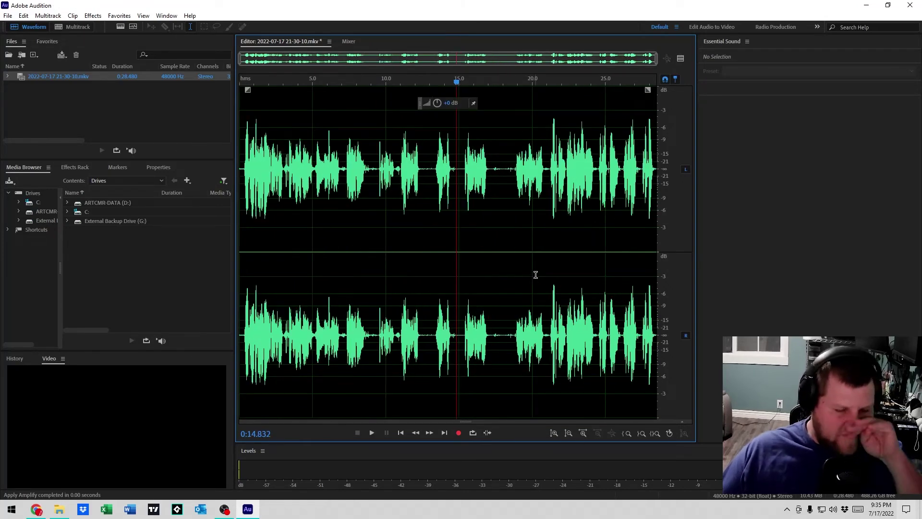
{"action": "left_click", "coordinate": [356, 294]}
{"action": "left_click", "coordinate": [291, 287]}
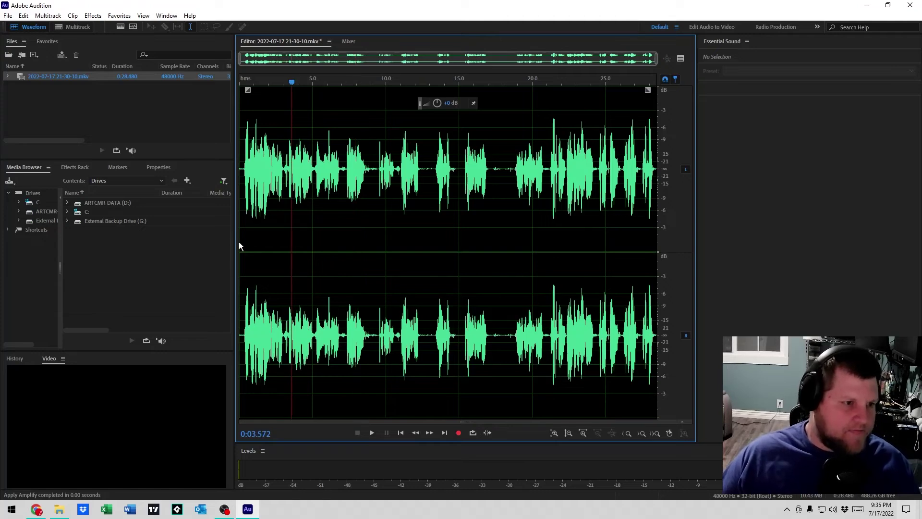
{"action": "left_click", "coordinate": [244, 173]}
{"action": "key", "text": "space"}
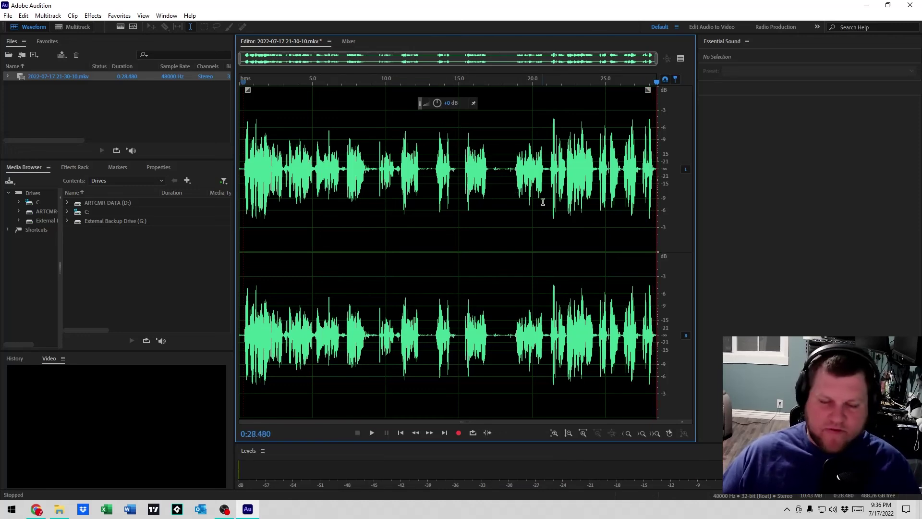
{"action": "left_click", "coordinate": [488, 171]}
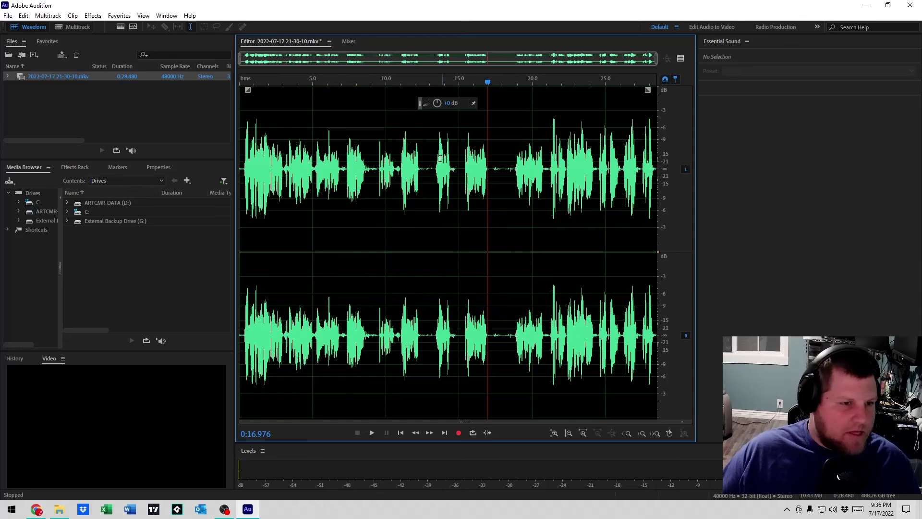
{"action": "left_click", "coordinate": [417, 164]}
{"action": "left_click", "coordinate": [423, 165]}
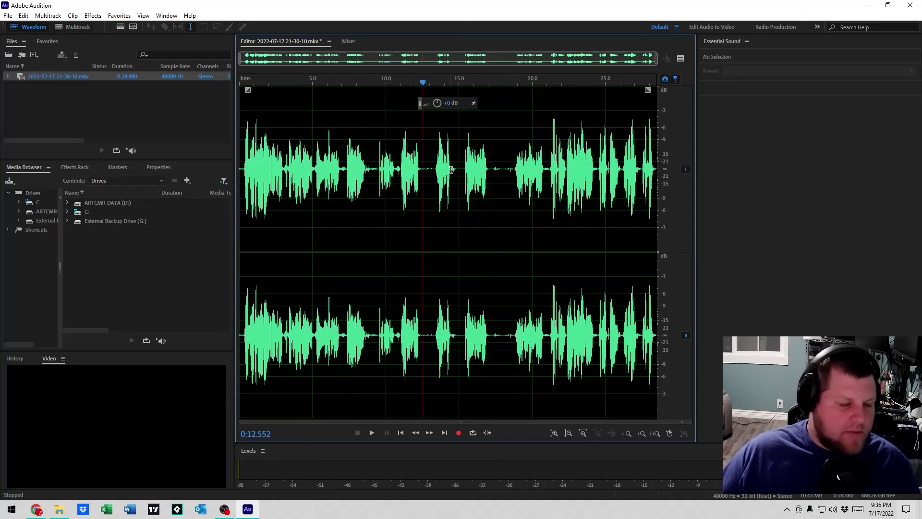
{"action": "left_click", "coordinate": [453, 166]}
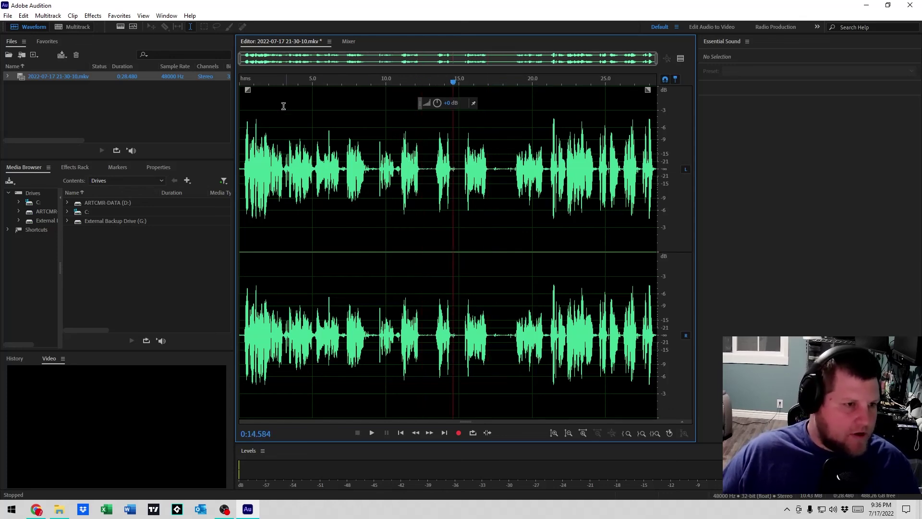